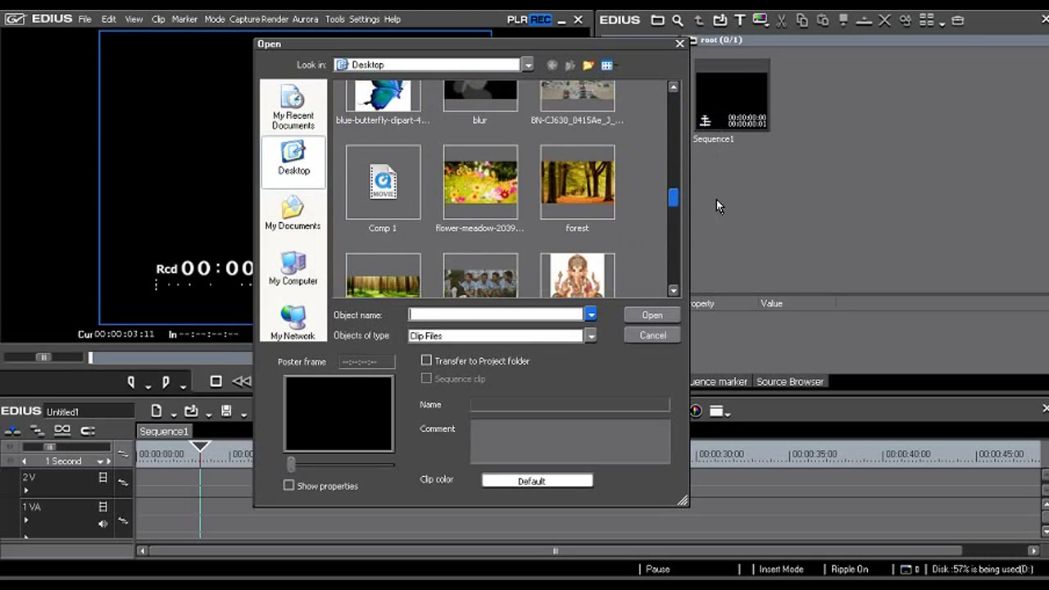
click(451, 178)
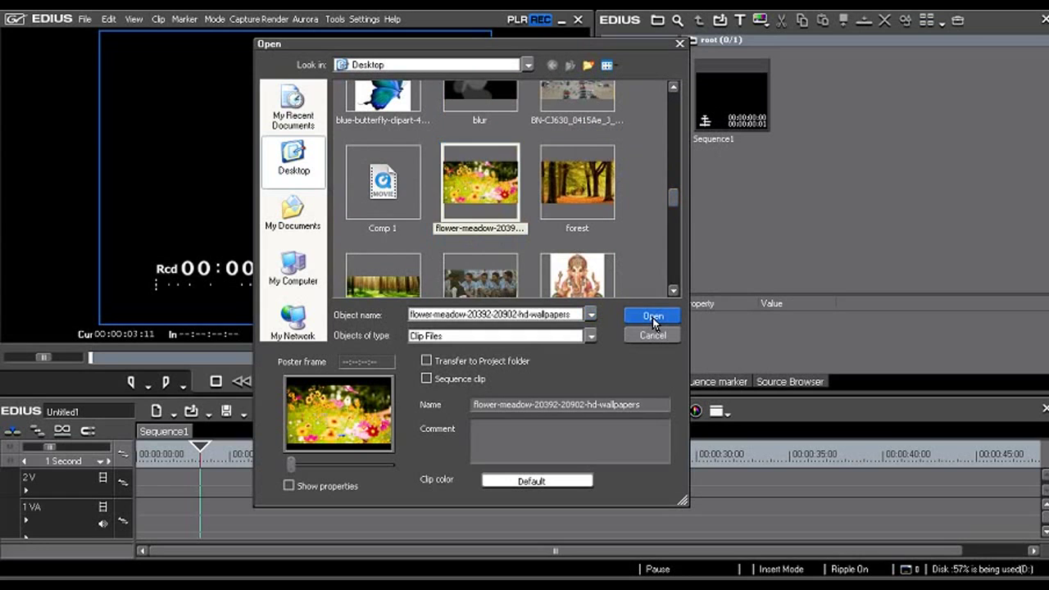
click(653, 316)
drag(842, 95, 472, 507)
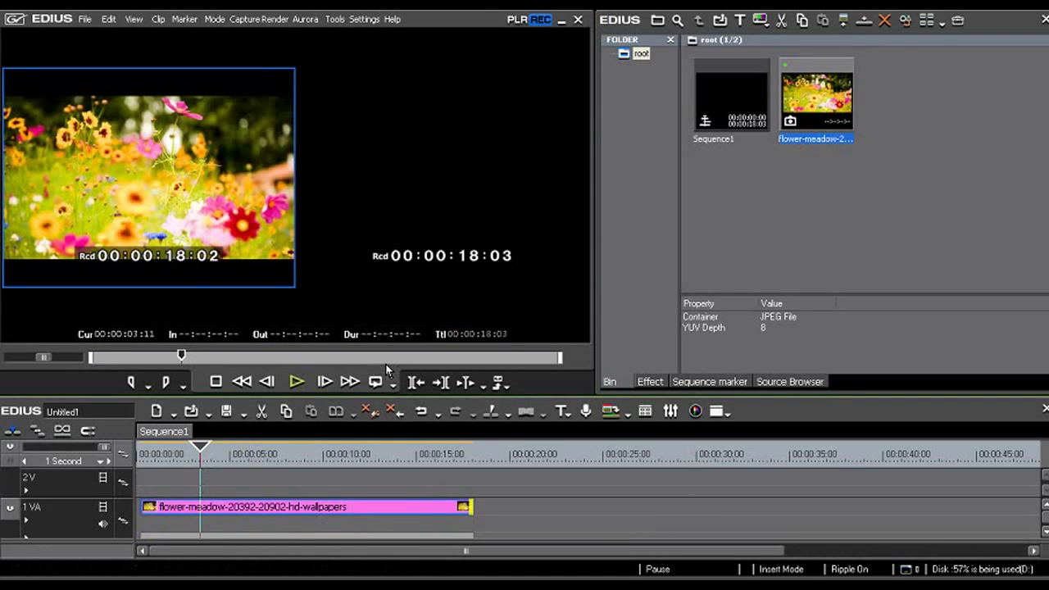
click(186, 452)
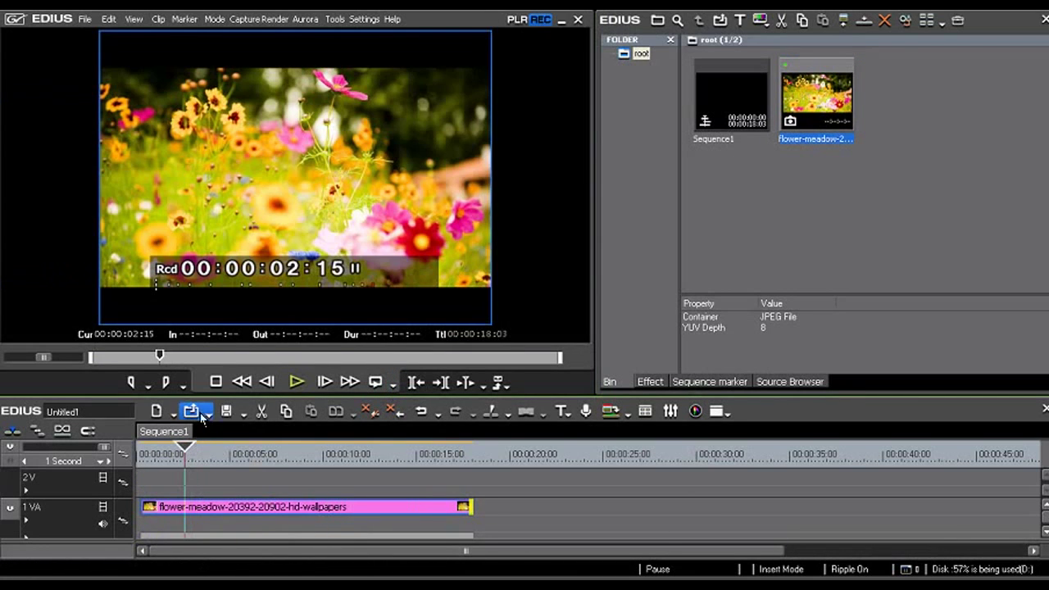
Apply the Mask video filter to the flower-meadow clip and open the filter's settings
click(650, 382)
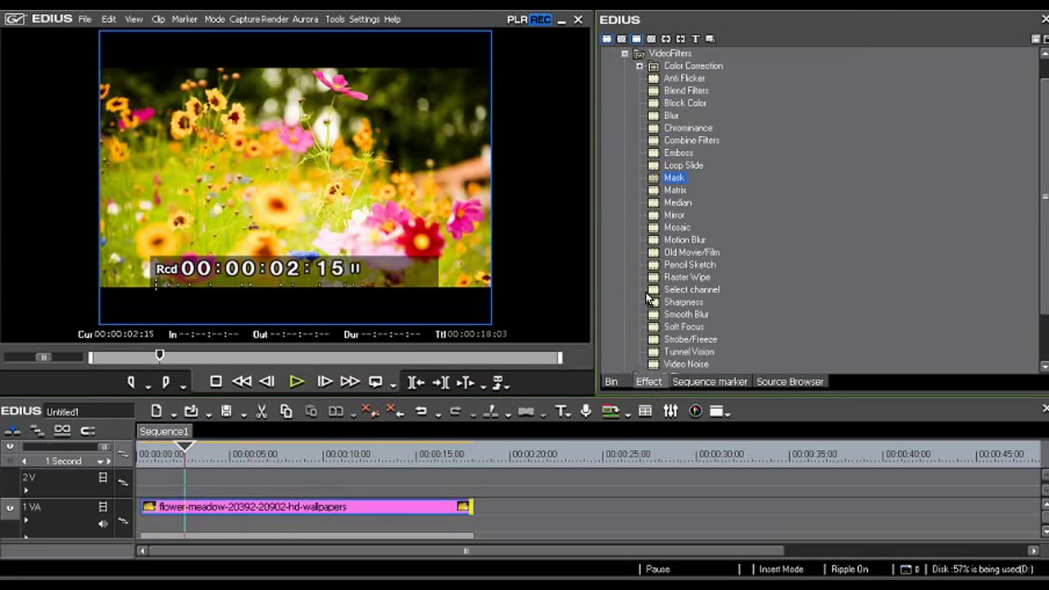
drag(654, 180, 282, 508)
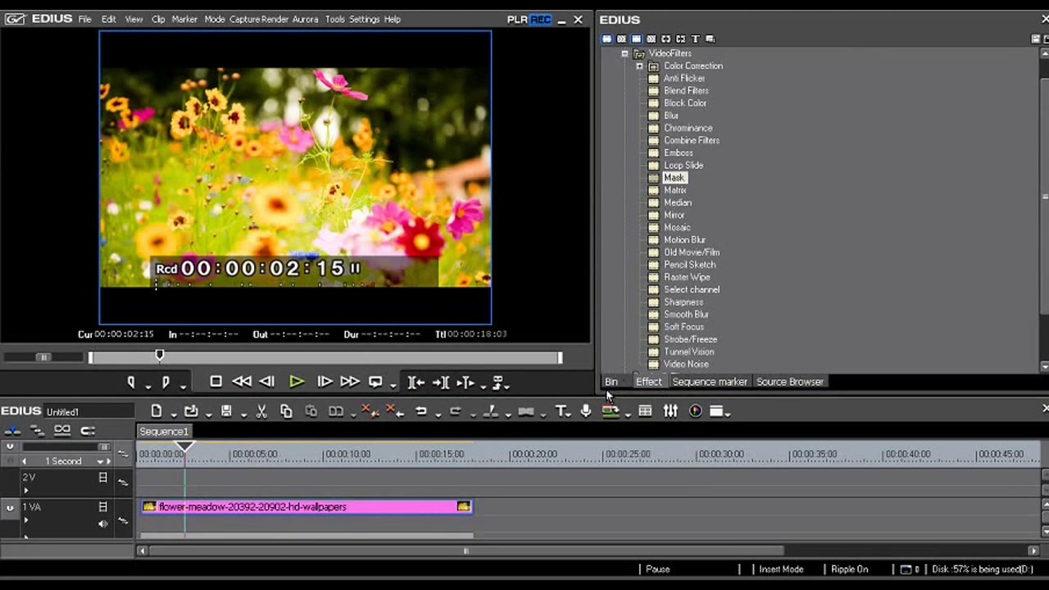
click(719, 411)
click(734, 492)
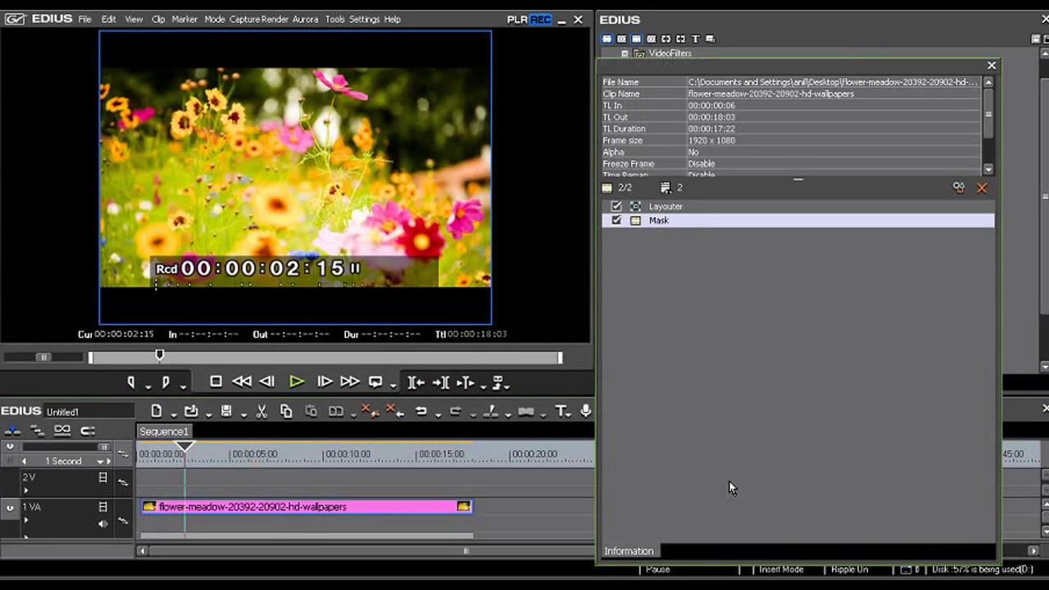
double_click(660, 223)
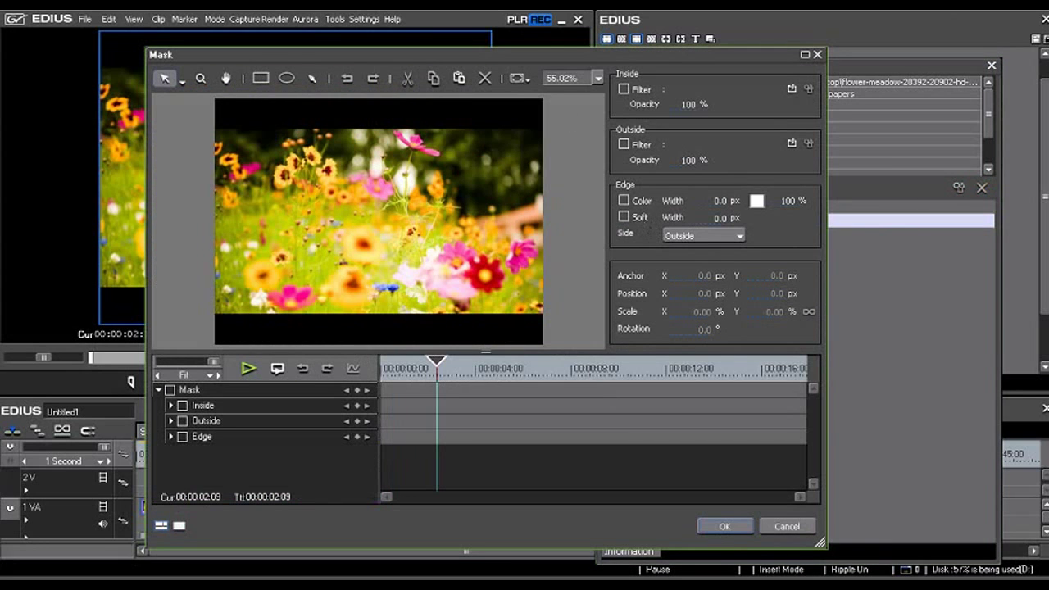
drag(551, 51, 534, 52)
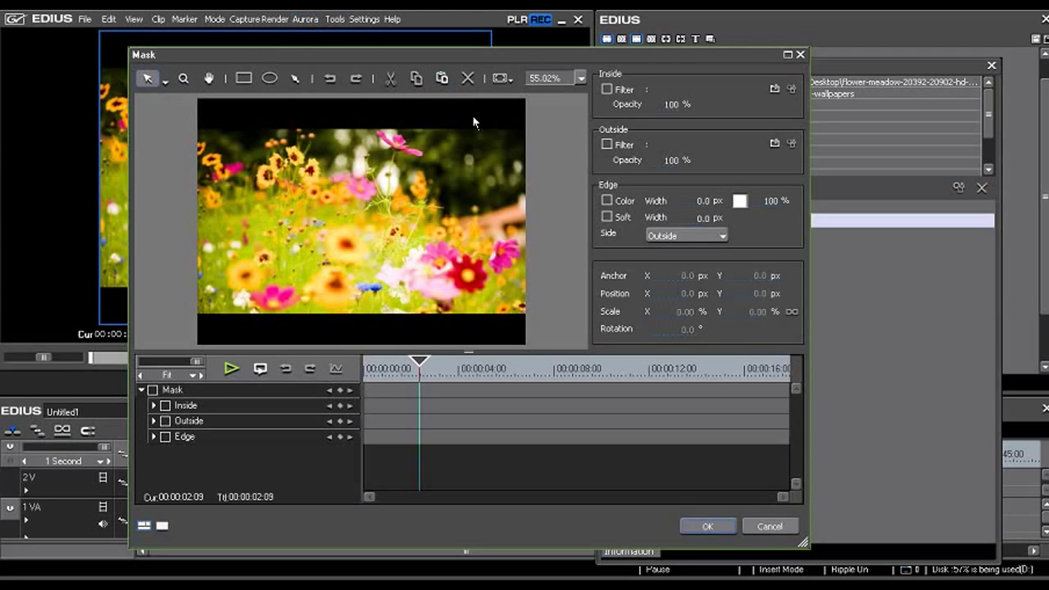
click(607, 89)
click(674, 104)
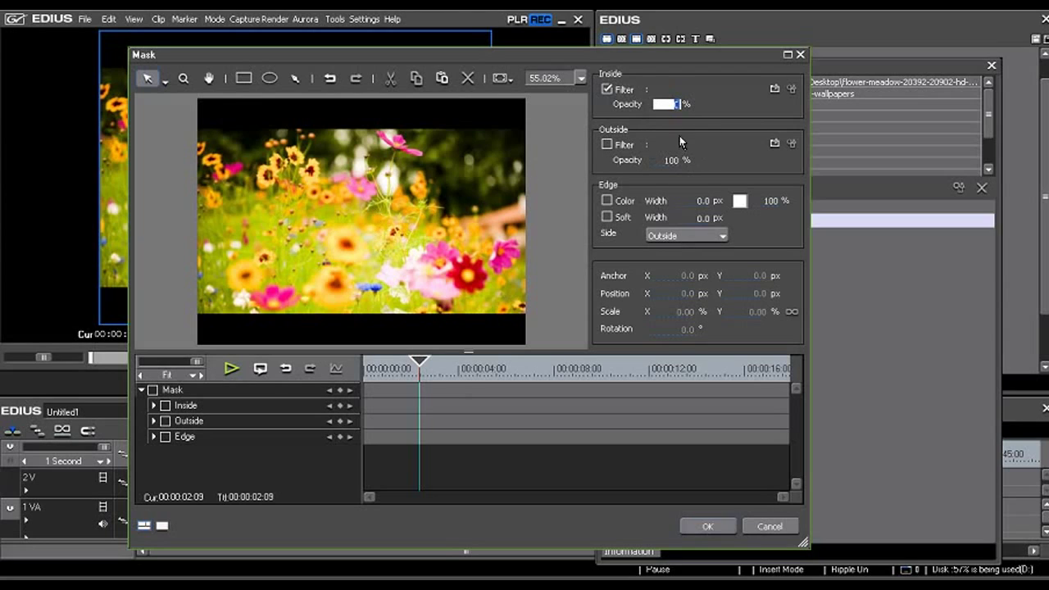
drag(680, 106, 686, 33)
click(607, 89)
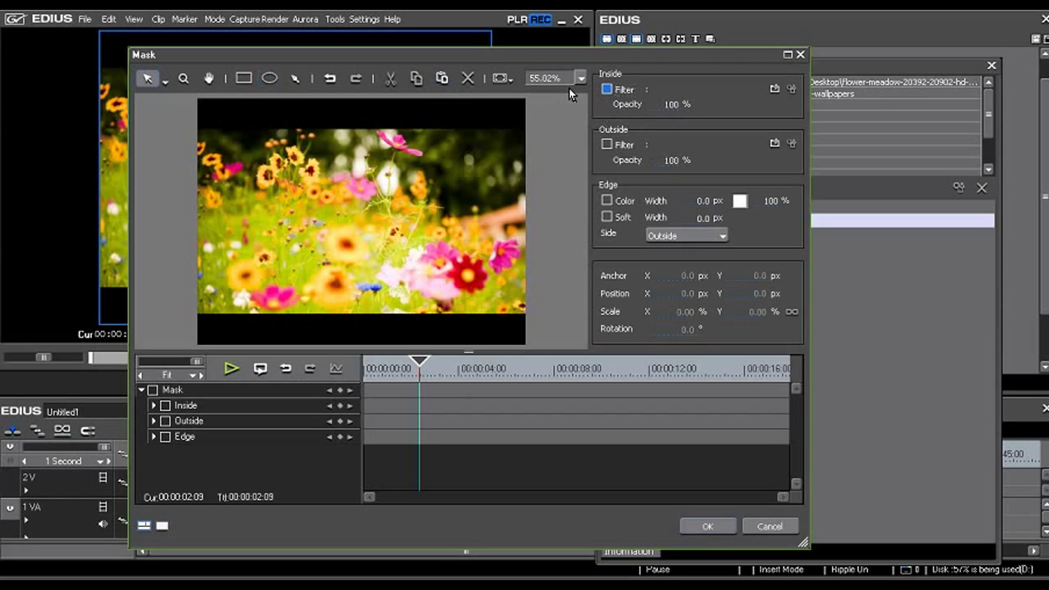
Draw a rectangular mask over the middle of the picture and shift it to about X -7.3 px, Y 26.4 px
click(242, 78)
drag(255, 177, 442, 289)
drag(397, 250, 408, 251)
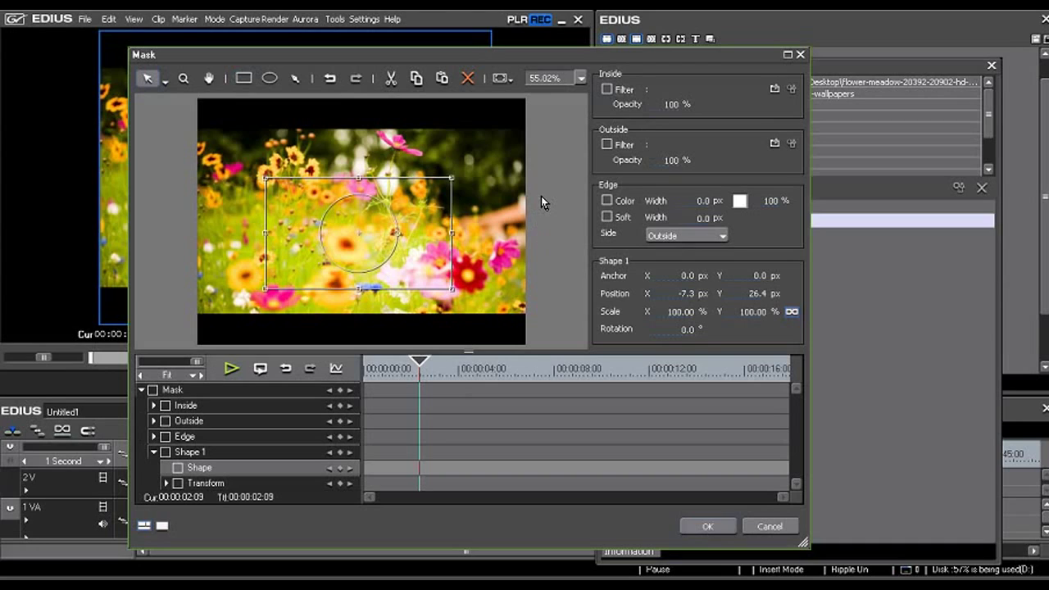
Enable the Inside filter and try its opacity at 0 % and 78 %
click(607, 89)
click(674, 105)
text(0)
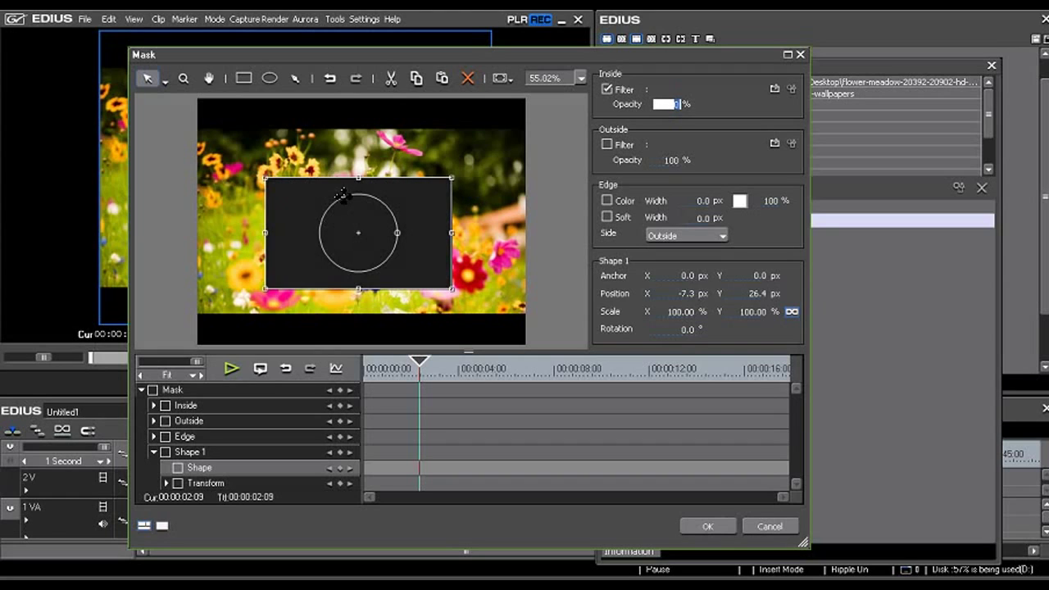
text(78)
key(Return)
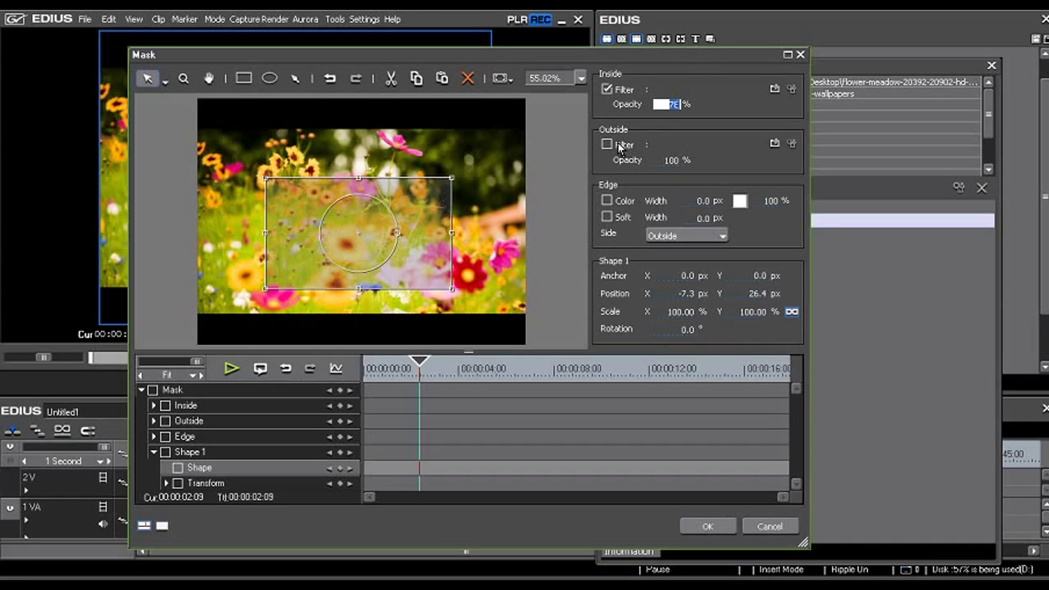
Disable the Inside filter, enable the Outside filter, and reset the Inside opacity to 100 %
click(607, 90)
click(607, 145)
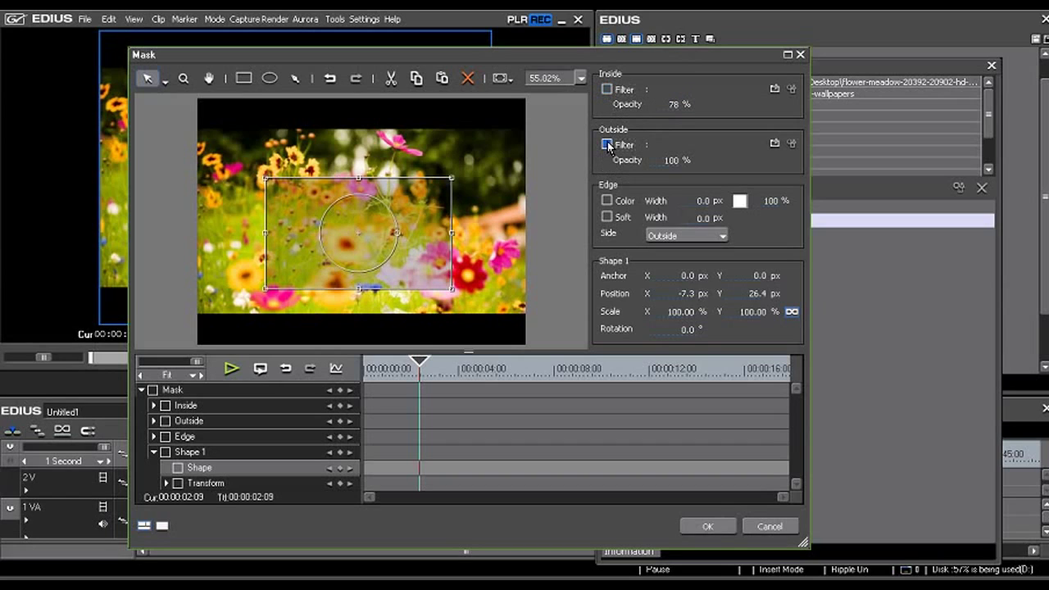
double_click(673, 105)
text(100)
key(Return)
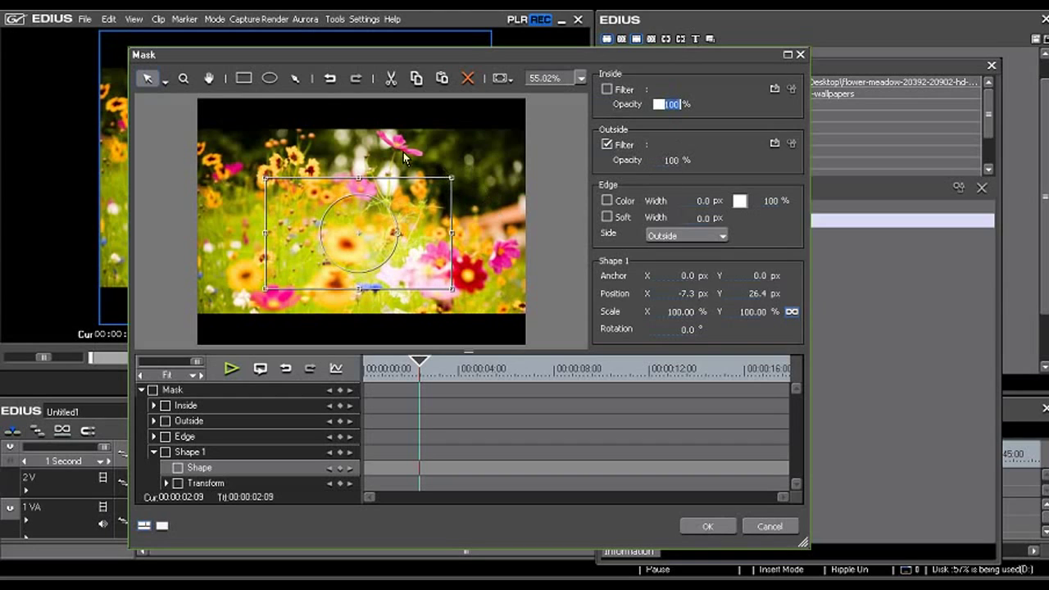
Try the Outside opacity at 0 % and 69 %
double_click(672, 160)
text(0)
key(Return)
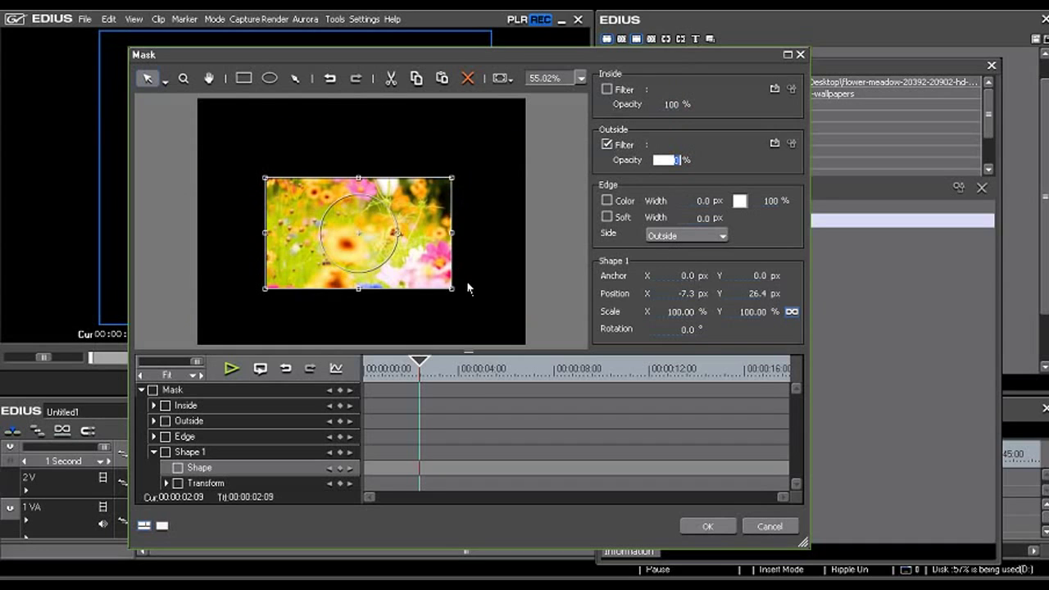
drag(677, 162, 679, 77)
drag(676, 161, 679, 201)
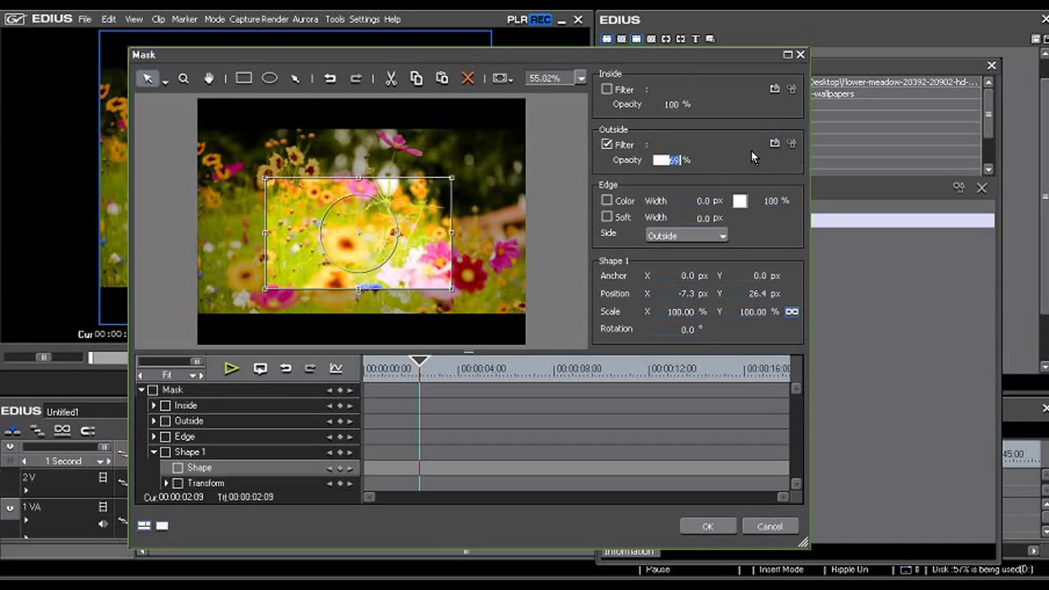
Assign the Blur video filter to the area outside the mask
click(776, 144)
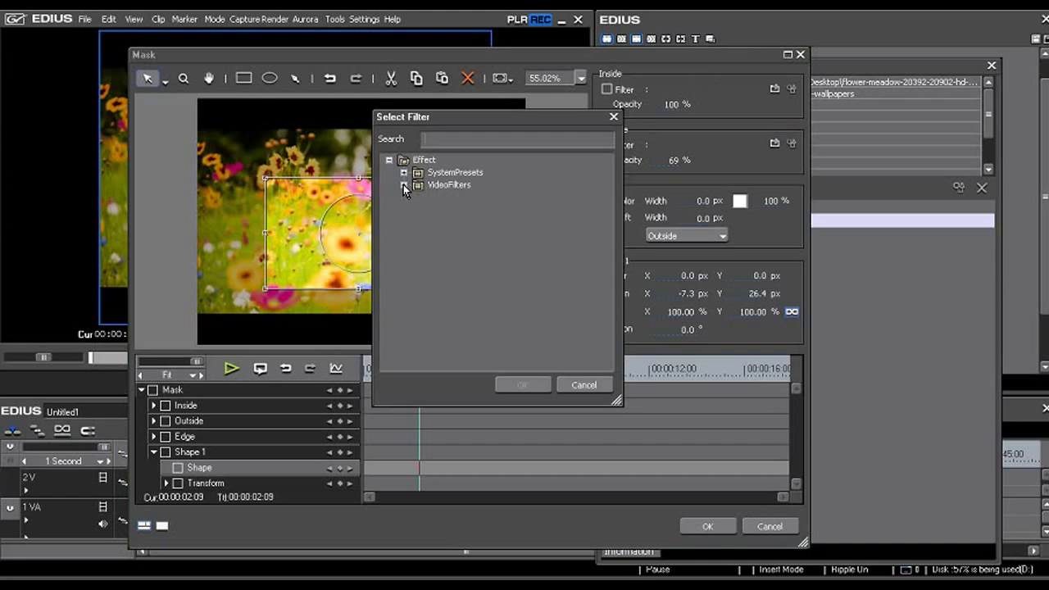
drag(458, 118, 683, 118)
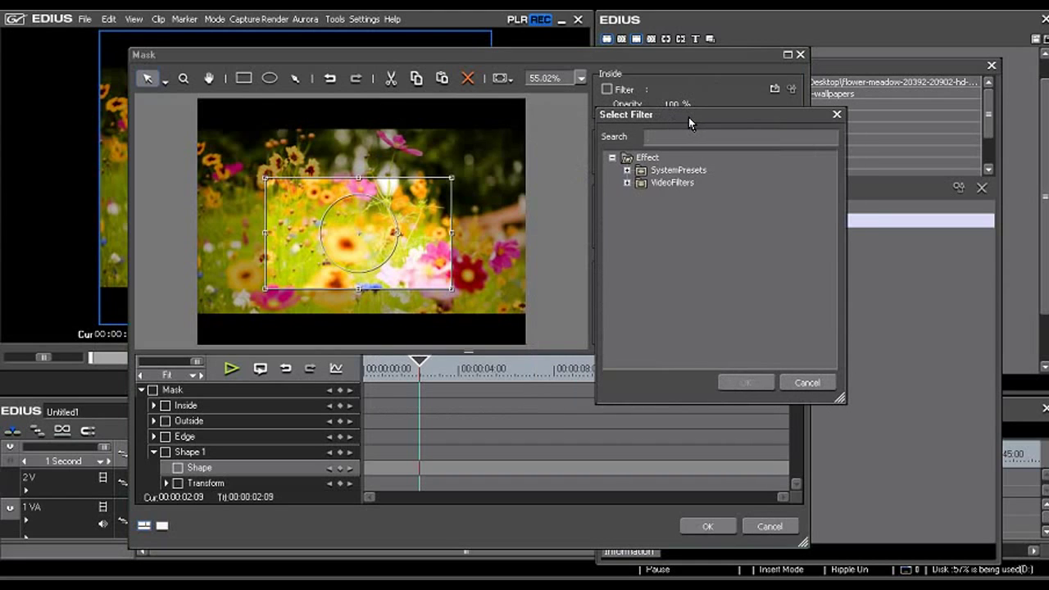
click(627, 183)
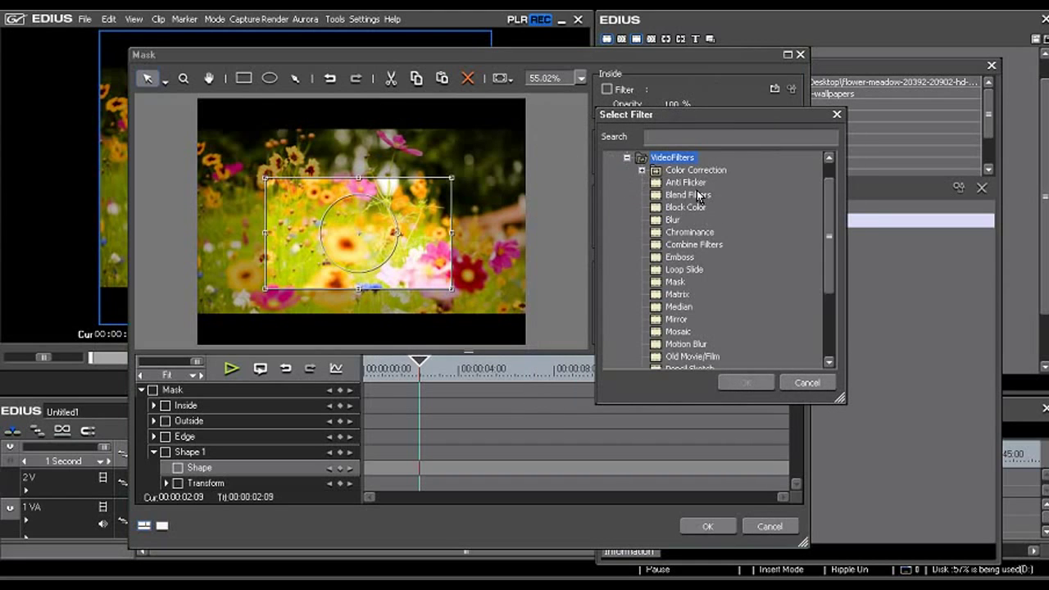
click(660, 222)
click(742, 382)
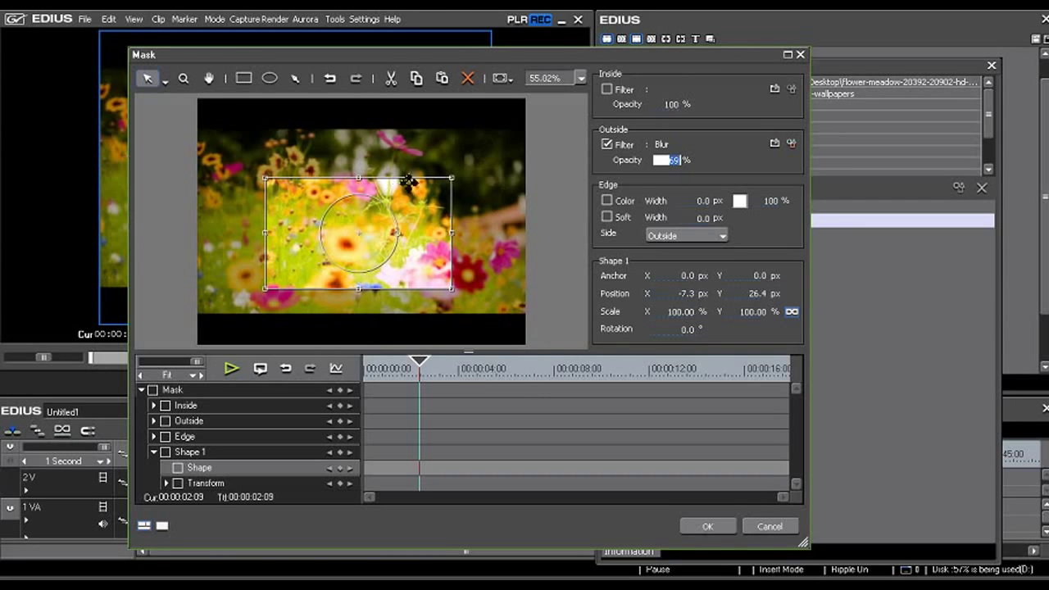
Set the radius of the Outside Blur filter to 53
click(792, 144)
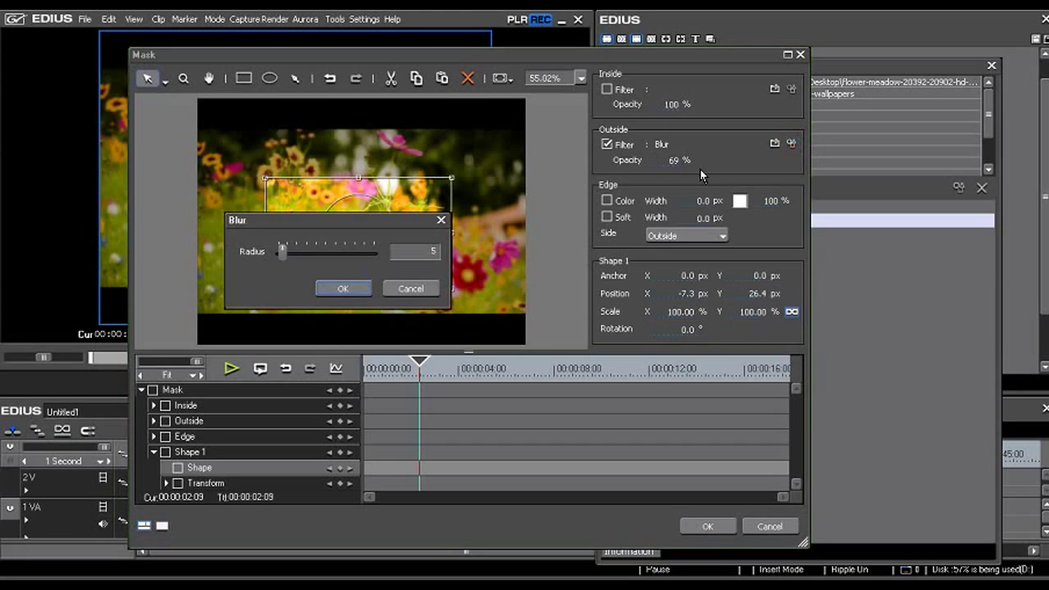
drag(409, 227, 711, 292)
drag(587, 324, 636, 328)
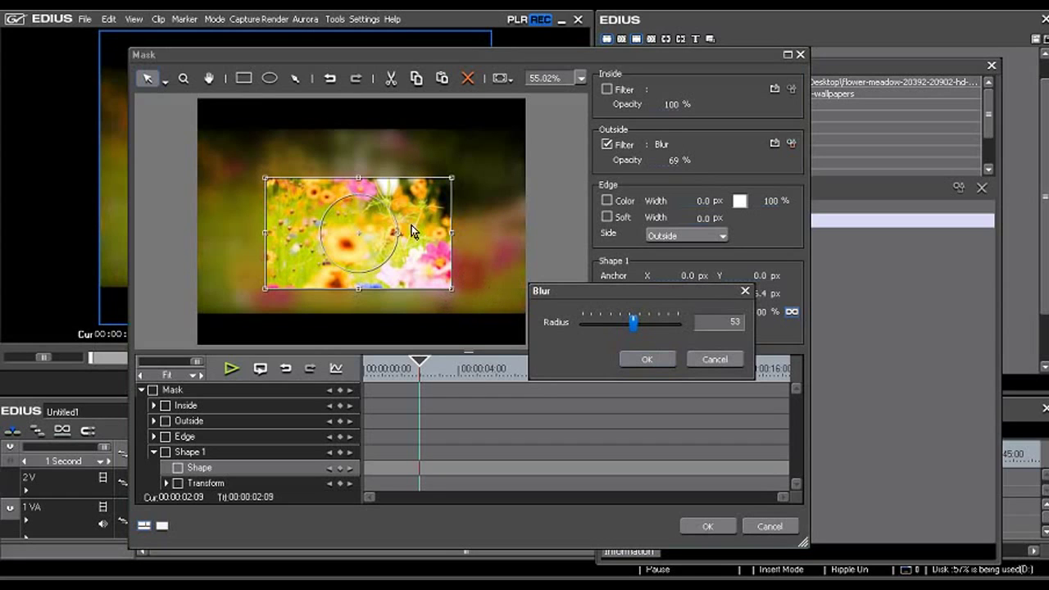
click(646, 367)
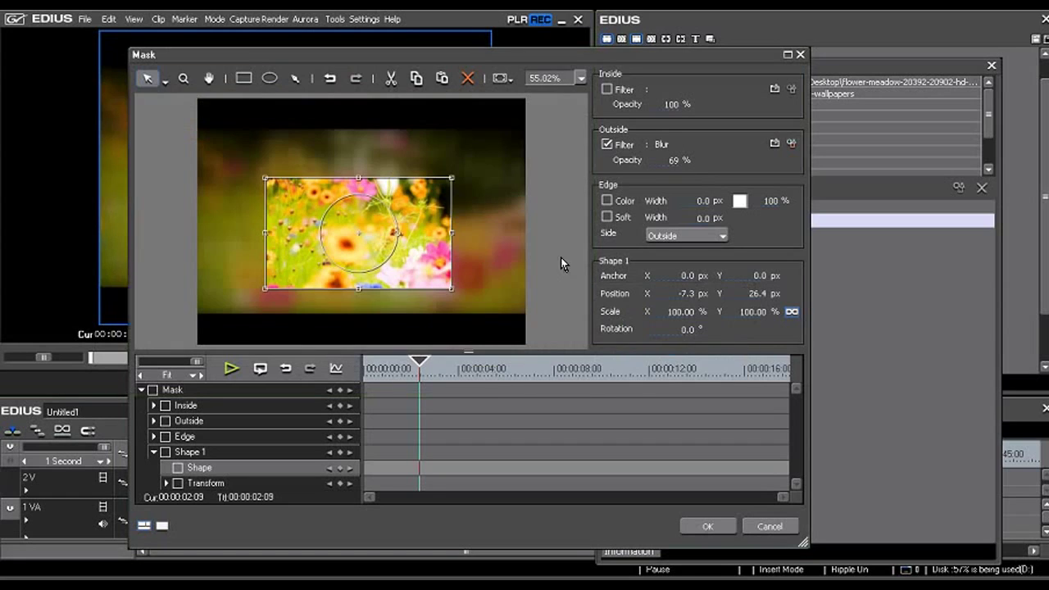
Move the mask rectangle around the picture, leave it at about X 9.1 px, Y 19.1 px, and set the Outside opacity to 100 %
drag(415, 226, 332, 261)
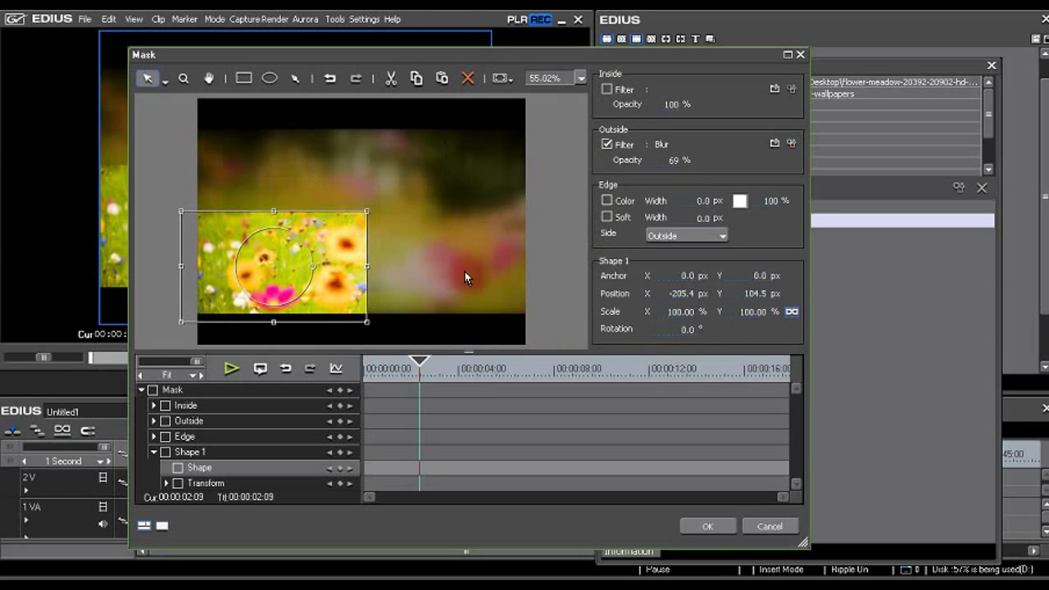
drag(345, 300, 530, 230)
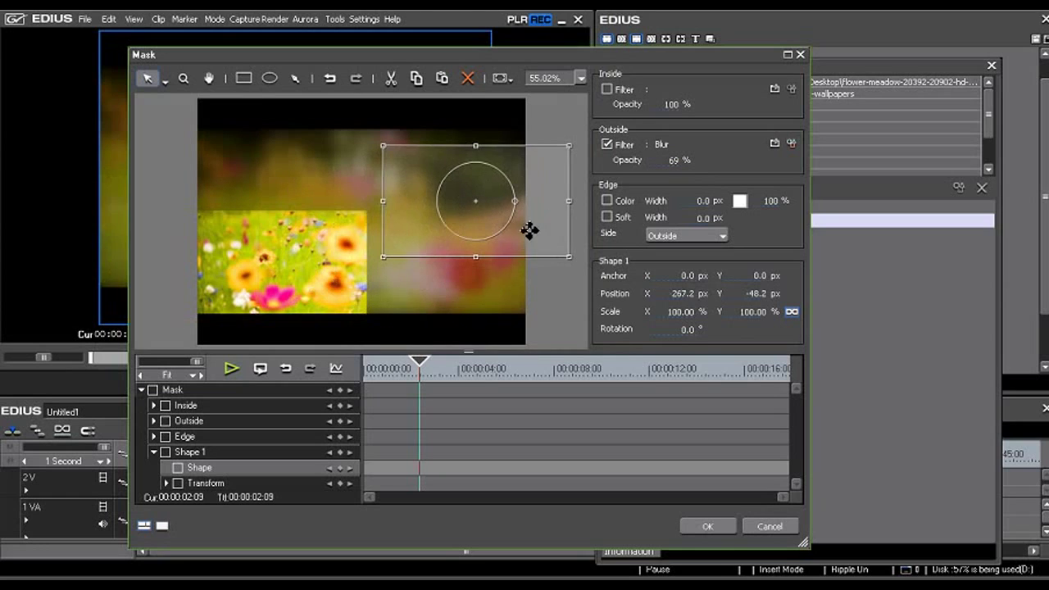
drag(404, 201, 209, 144)
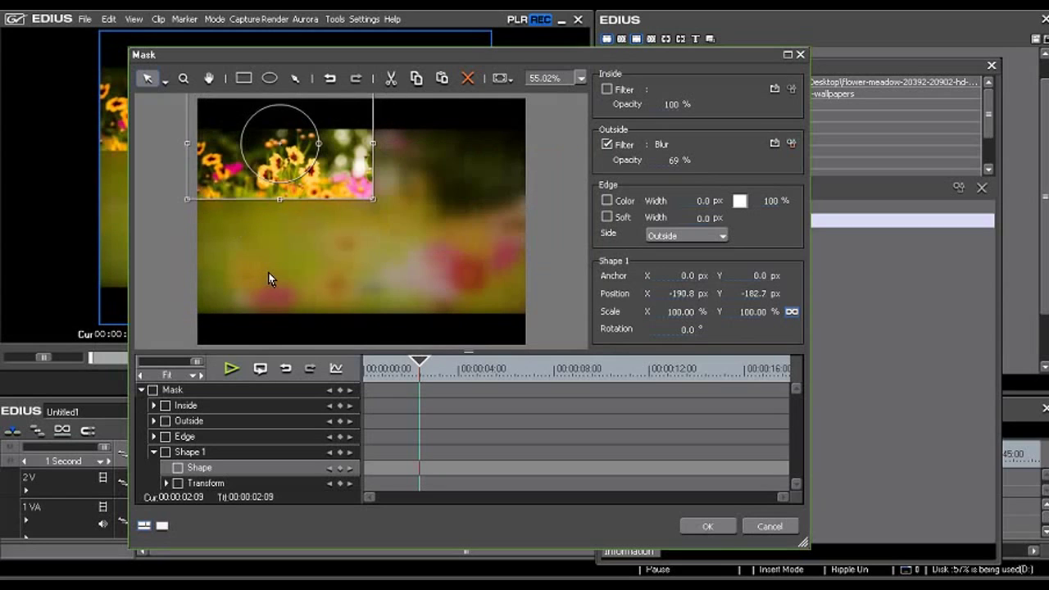
drag(329, 173, 400, 260)
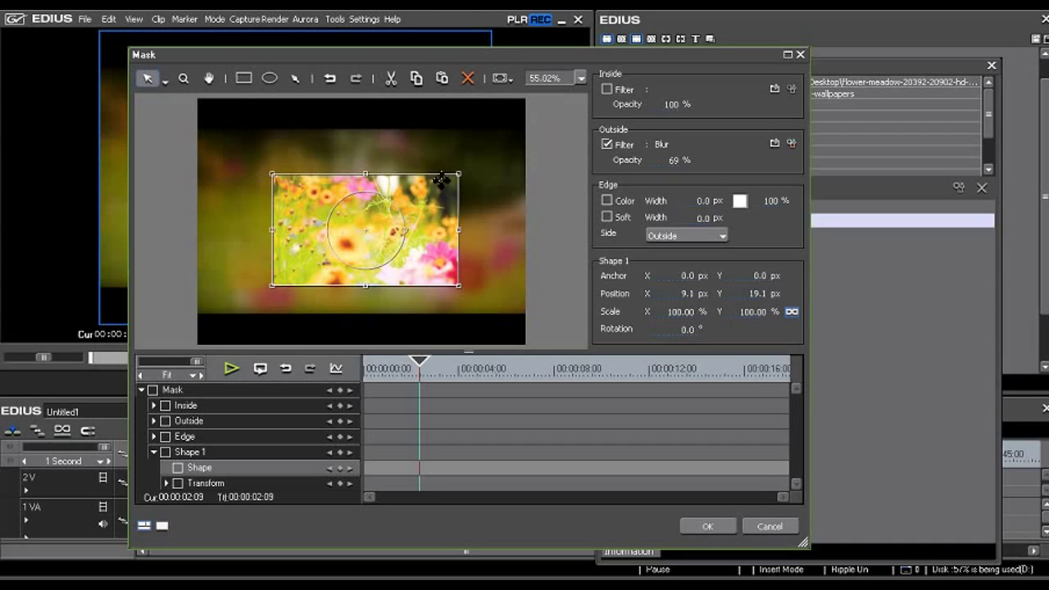
drag(678, 164, 695, 23)
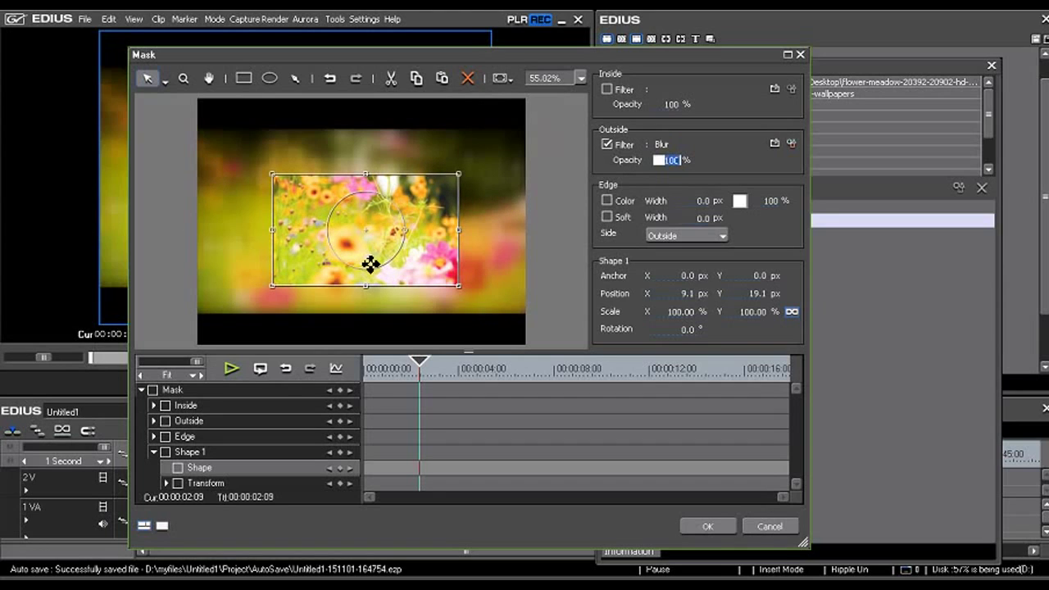
Enable a coloured mask edge about 11.6 px wide and set its colour to pink (Y 235, Cr 255, Cb 246)
click(608, 201)
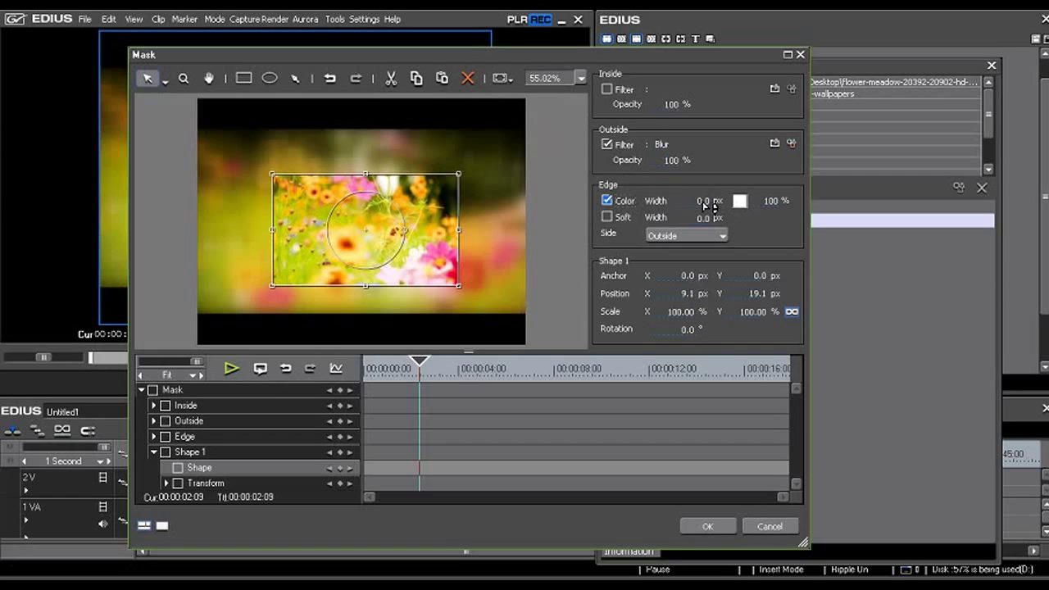
drag(710, 205, 683, 113)
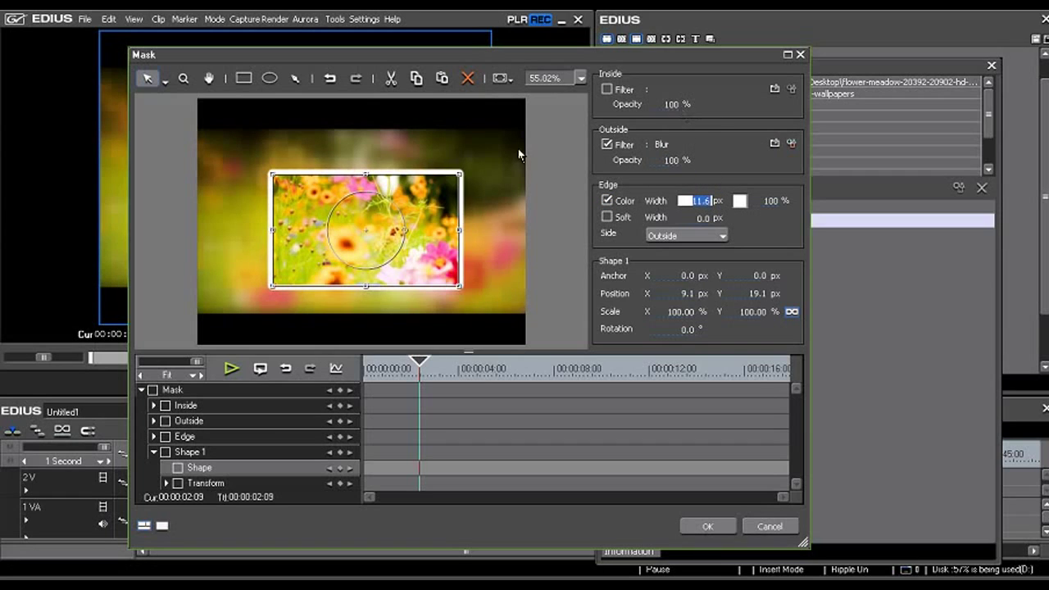
click(740, 201)
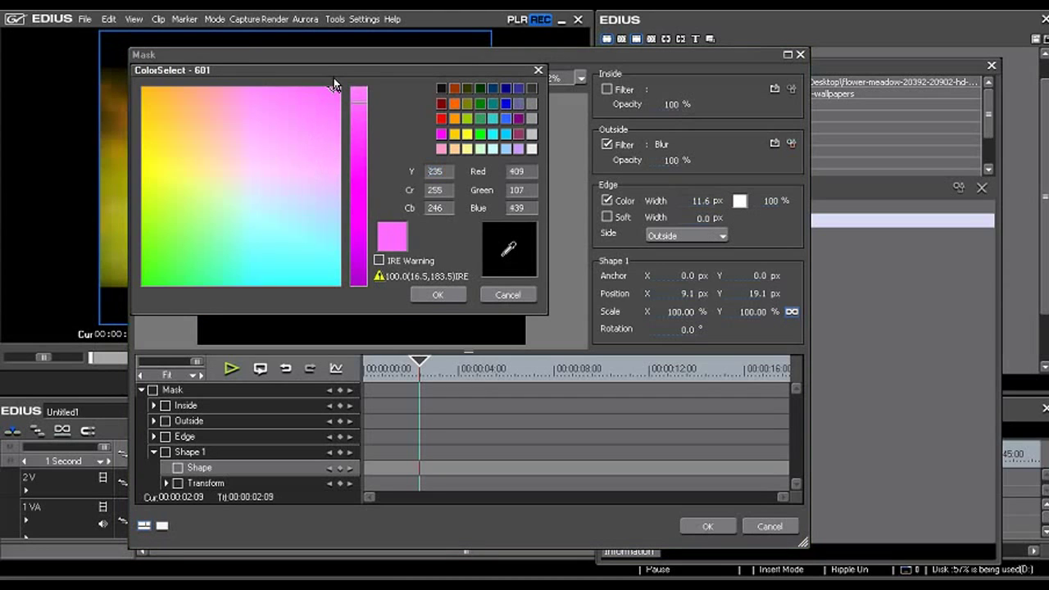
click(442, 294)
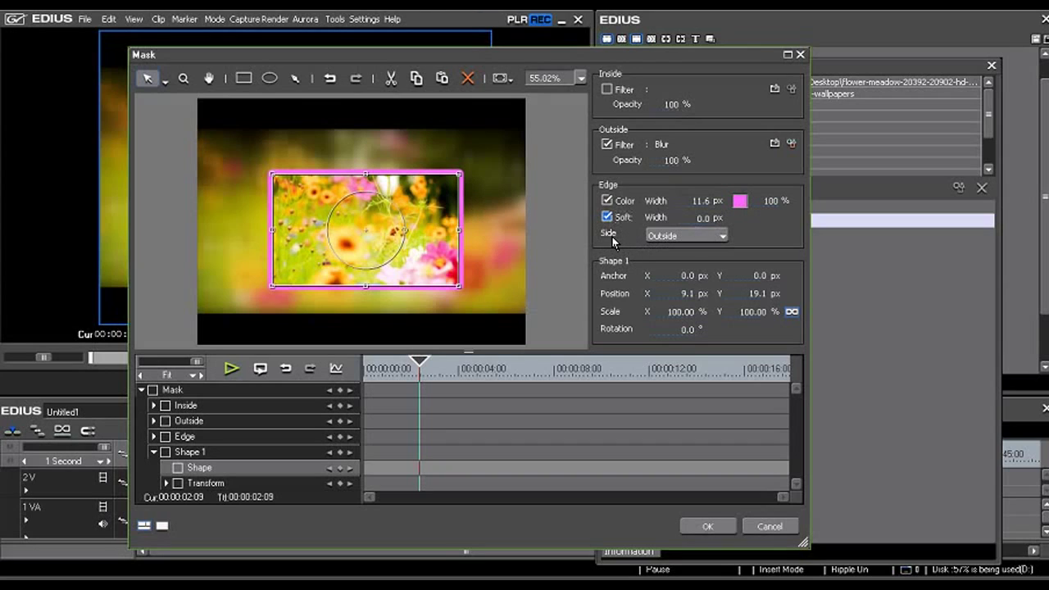
Set the mask's soft edge width to about 19.4 px and turn off the edge colour
drag(709, 224, 697, 66)
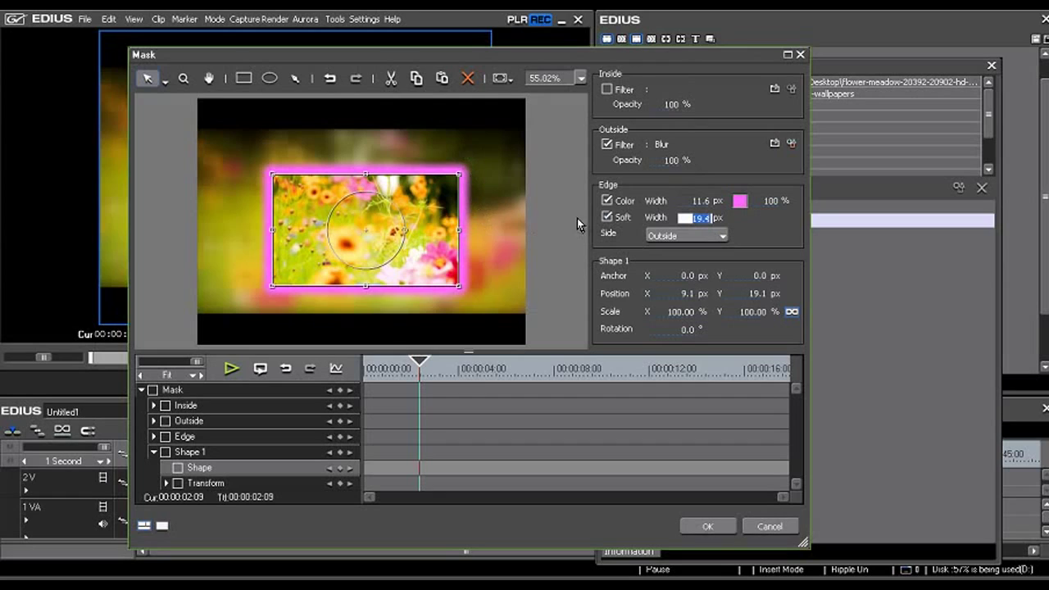
click(608, 202)
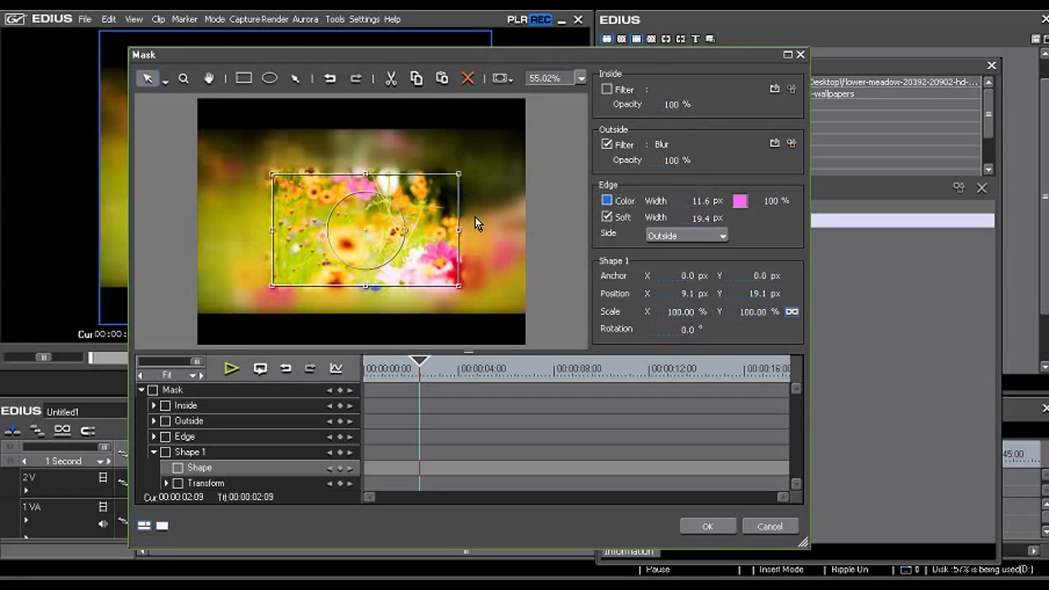
Apply the mask edge on the Inside and set its soft width to about 51.6 px
click(700, 238)
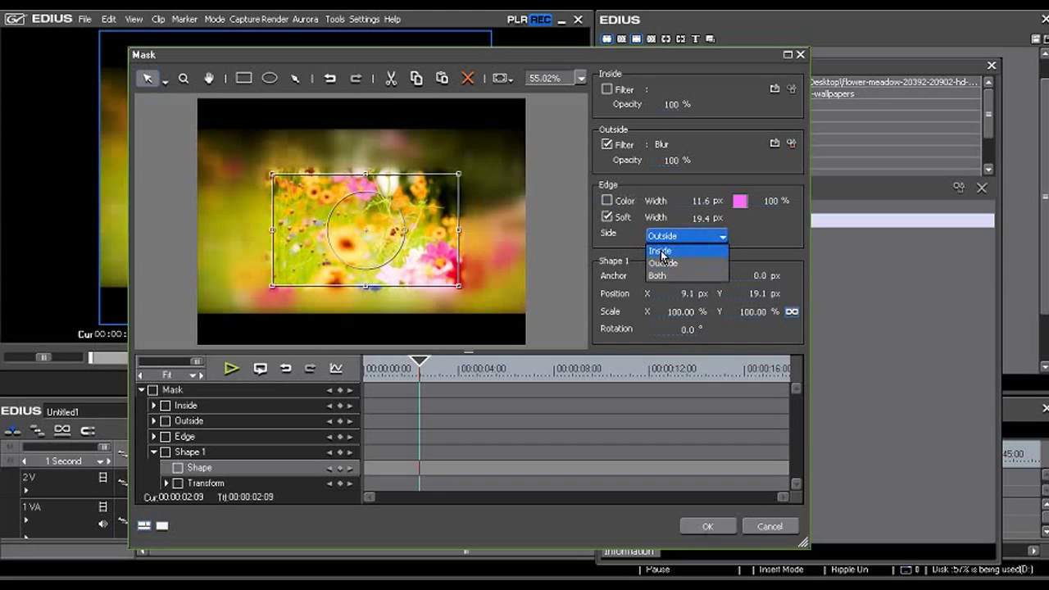
click(661, 252)
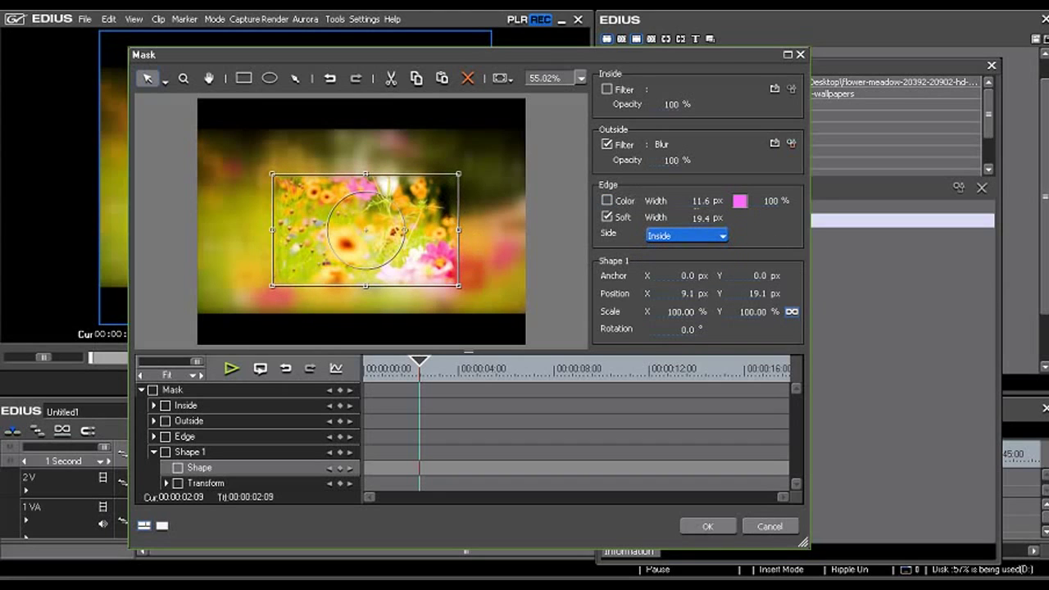
drag(706, 219, 710, 144)
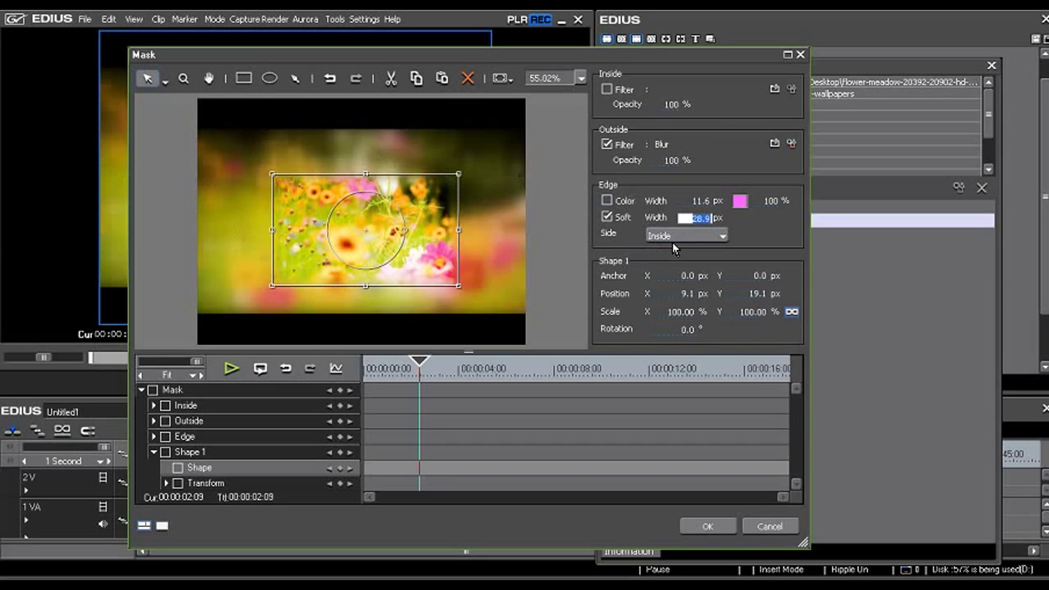
drag(703, 219, 708, 34)
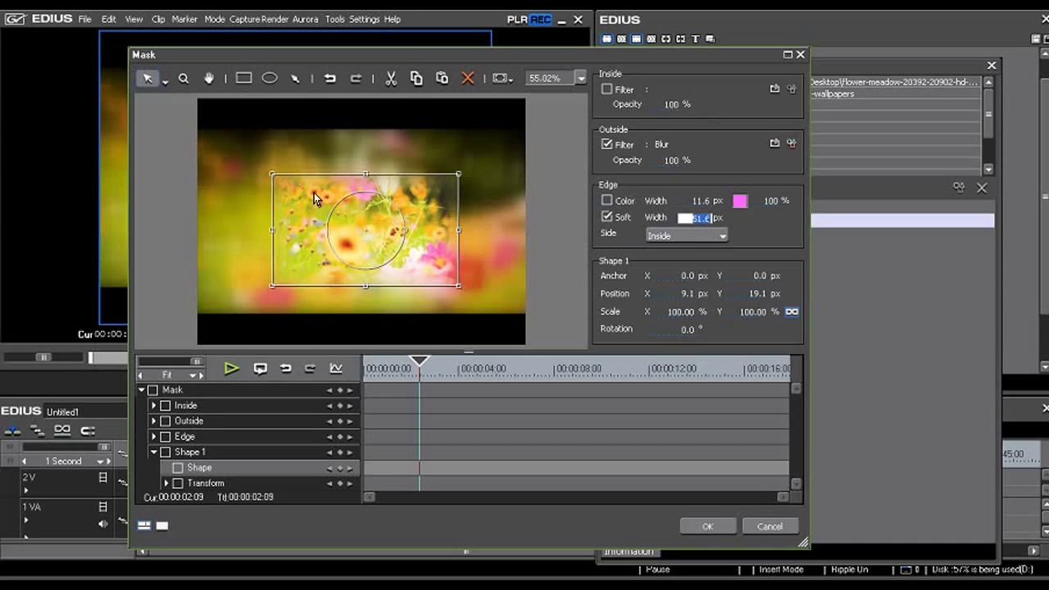
Move the mask rectangle to about X 27.3 px, Y -8.2 px, keeping the edge side on Inside
mouse_move(426, 258)
mouse_down()
mouse_move(331, 265)
mouse_move(335, 290)
mouse_move(350, 278)
mouse_move(492, 294)
mouse_move(494, 188)
mouse_move(456, 232)
mouse_move(428, 246)
mouse_move(388, 241)
mouse_move(502, 248)
mouse_move(441, 244)
mouse_up()
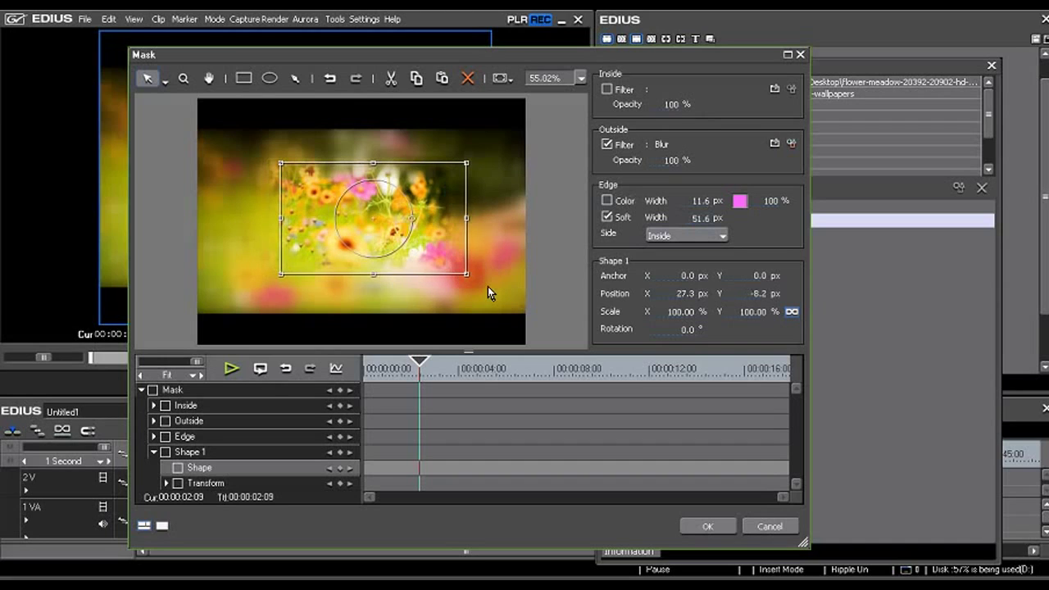
click(723, 237)
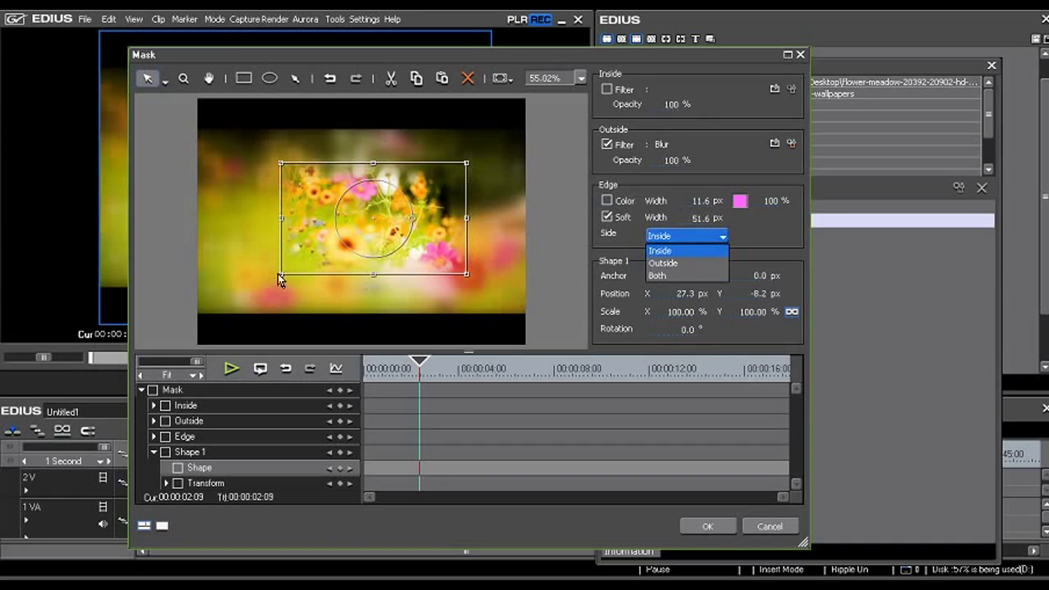
click(699, 237)
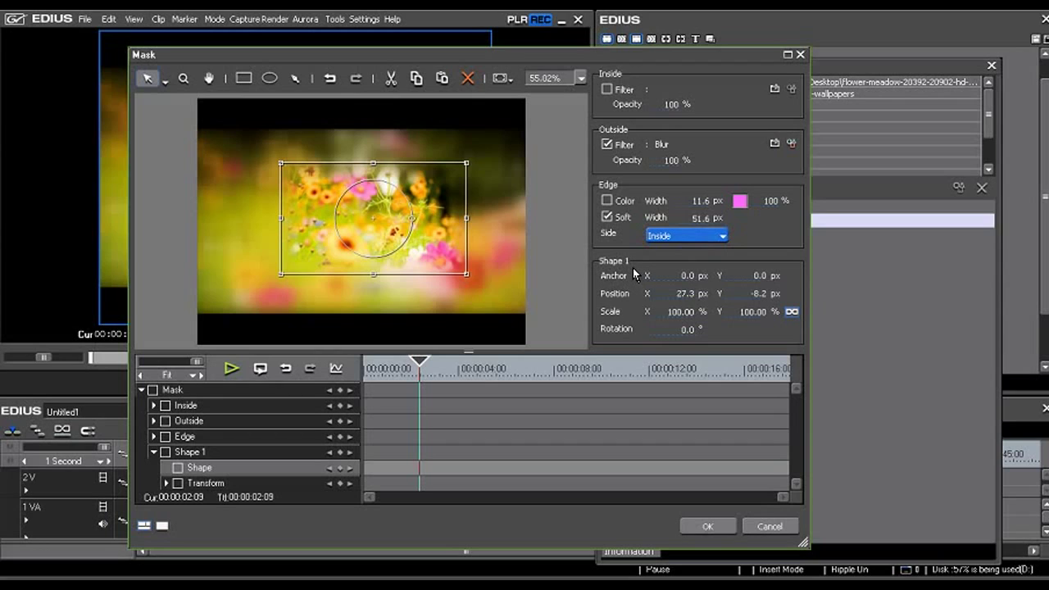
Set Shape 1's anchor X to about 9.7 px and its position X to about 42.0 px
drag(686, 275, 695, 199)
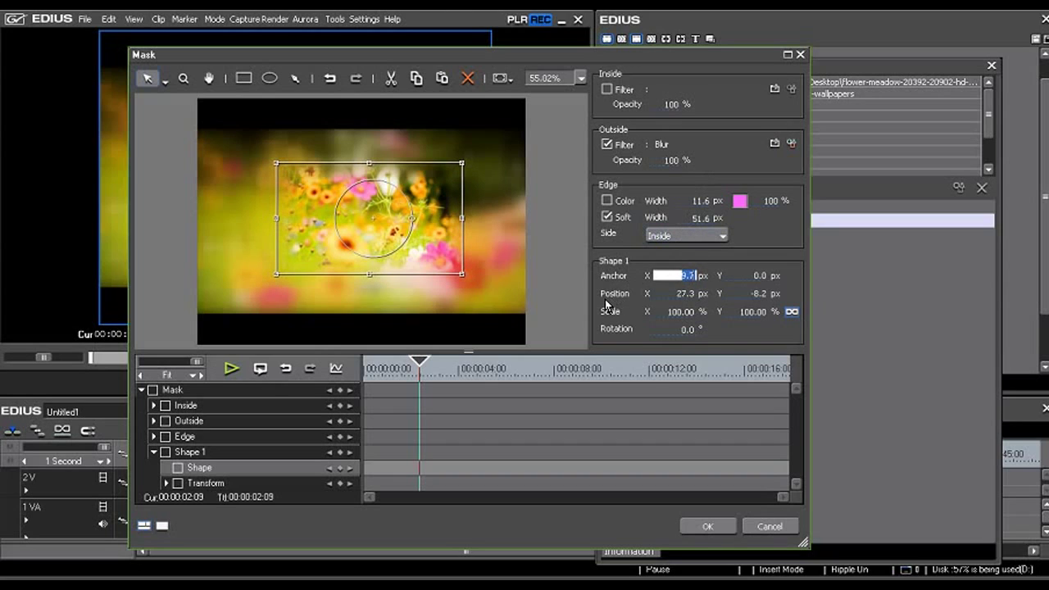
drag(693, 294, 682, 184)
mouse_move(752, 293)
mouse_down()
mouse_move(759, 367)
mouse_move(719, 108)
mouse_move(757, 279)
mouse_move(747, 300)
mouse_up()
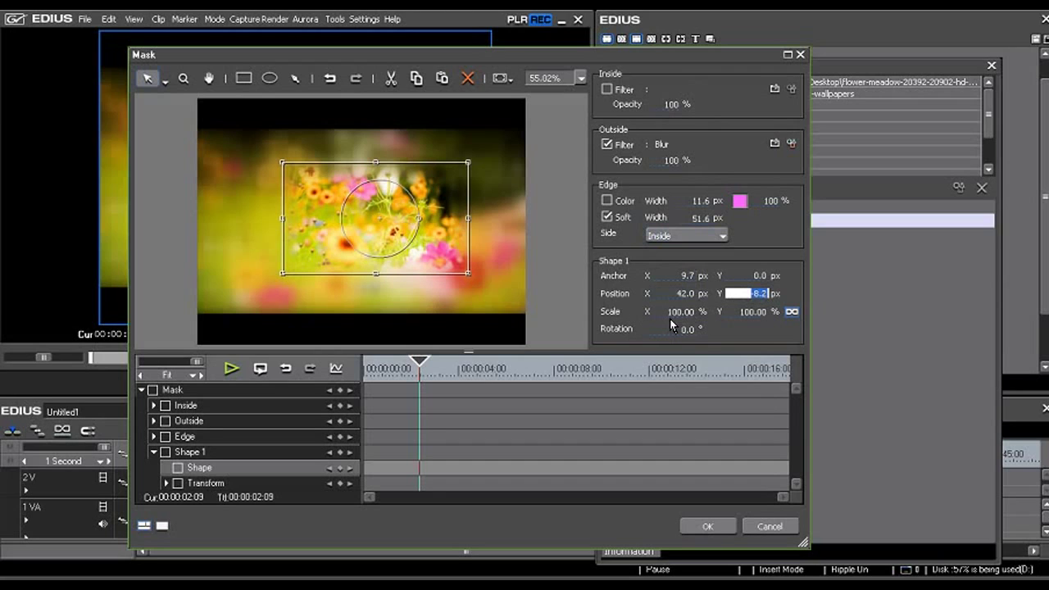
Scale Shape 1 independently to about X 100.45 % and Y 101.20 %, and relink the two scale axes
mouse_move(680, 313)
mouse_down()
mouse_move(697, 277)
mouse_move(695, 162)
mouse_move(693, 246)
mouse_move(668, 23)
mouse_move(692, 330)
mouse_up()
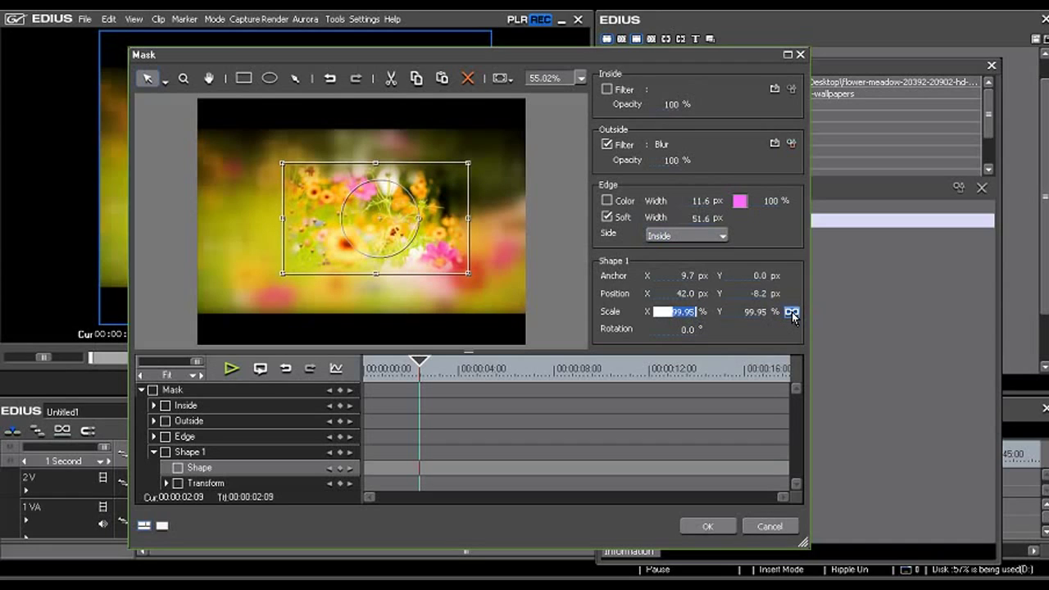
click(793, 315)
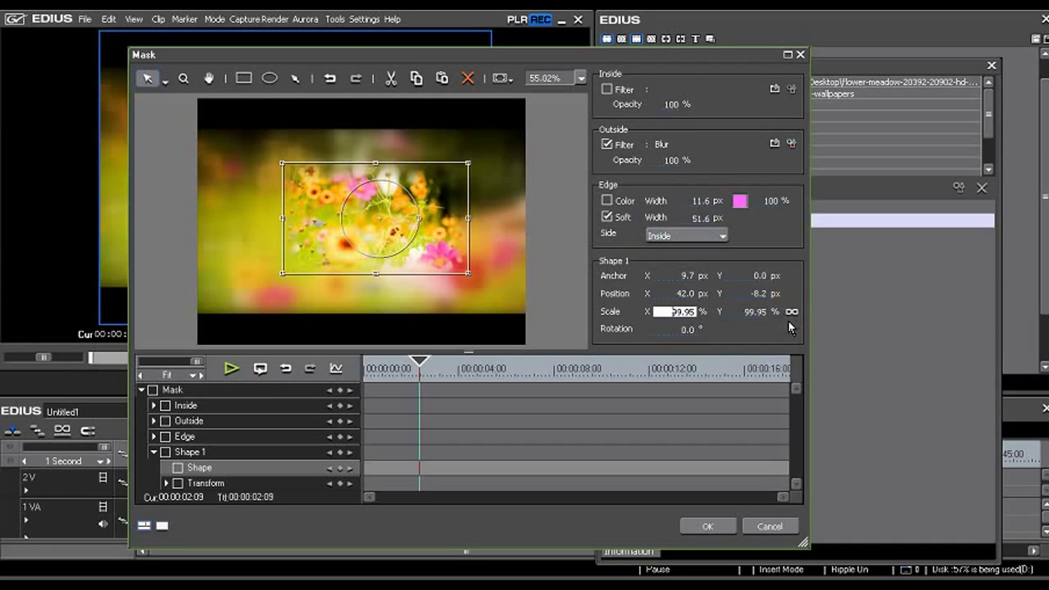
drag(695, 316, 762, 211)
click(792, 312)
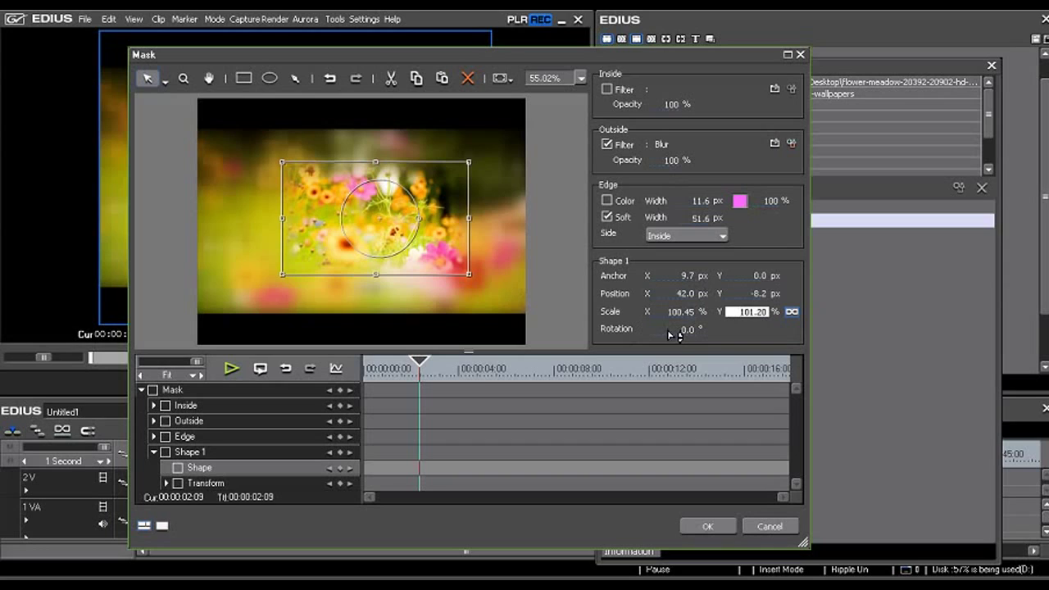
Rotate the mask shape to about 361.8° and move it to about X 25.6 px, Y -48.2 px
drag(695, 333, 687, 221)
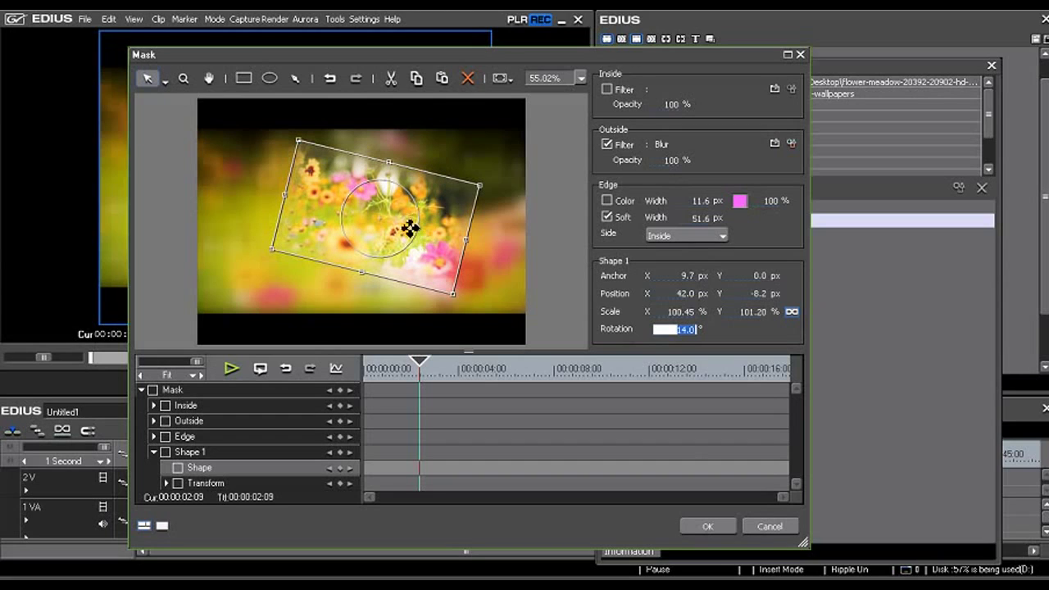
drag(411, 221, 438, 199)
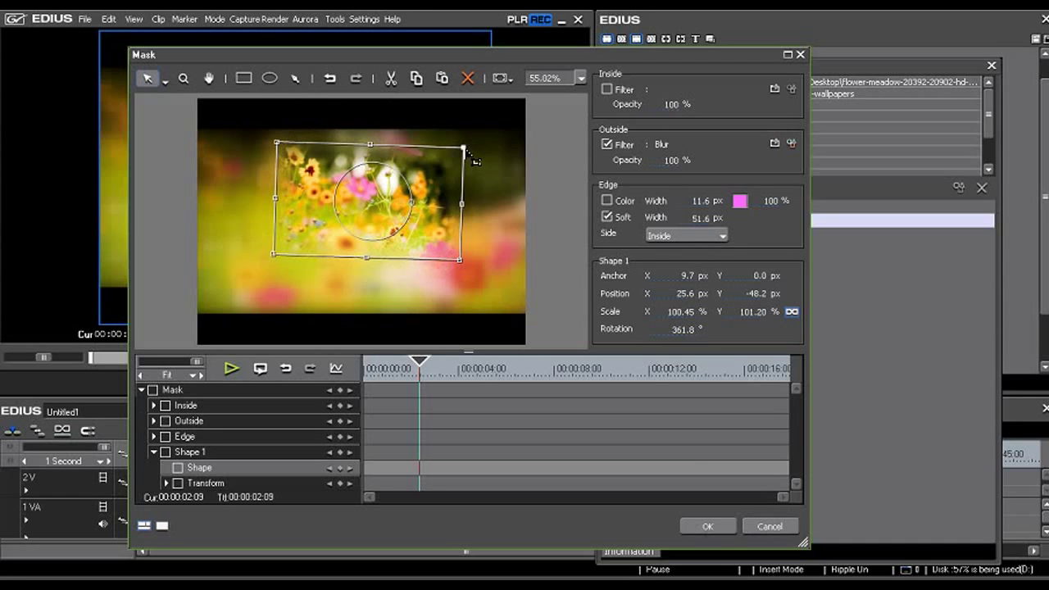
Enlarge the mask shape to about X 138.40 %, Y 139.43 % and move it to about X 36.5 px, Y -15.5 px
mouse_move(465, 151)
mouse_down()
mouse_move(425, 175)
mouse_move(472, 142)
mouse_up()
drag(471, 206, 505, 182)
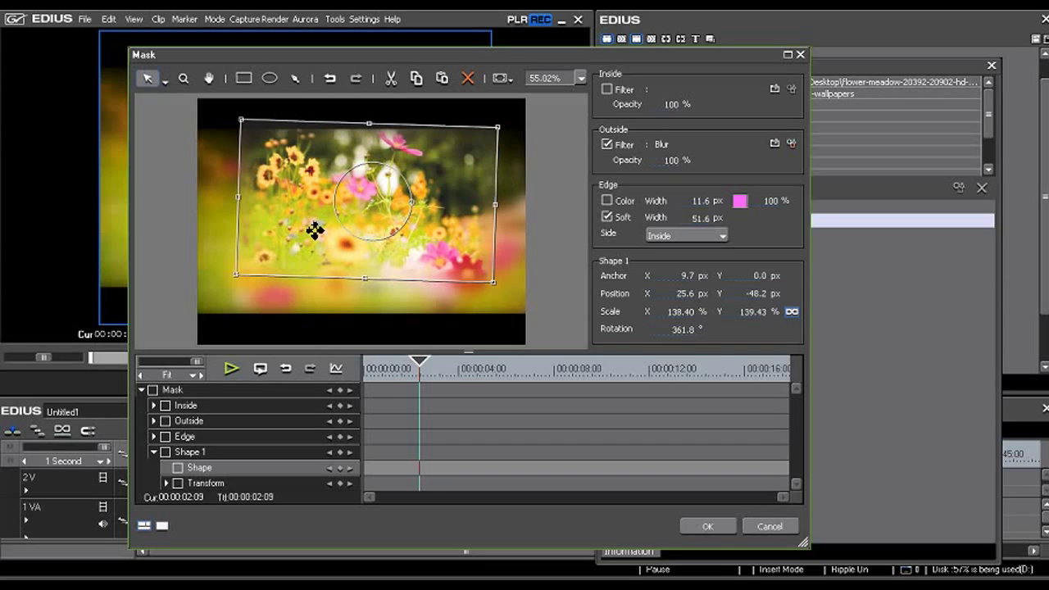
mouse_move(310, 239)
mouse_down()
mouse_move(272, 222)
mouse_move(291, 247)
mouse_up()
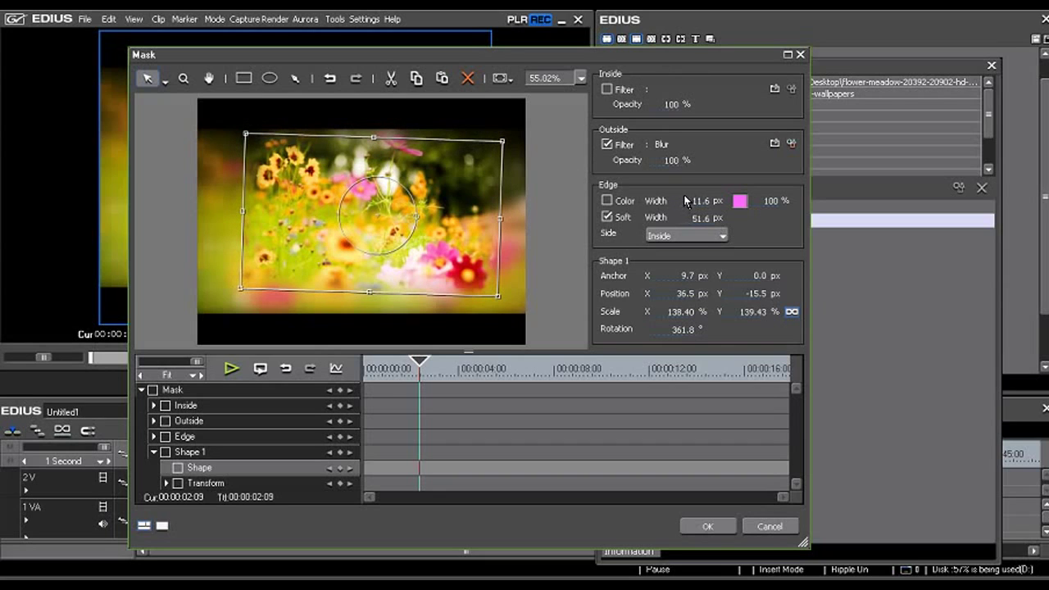